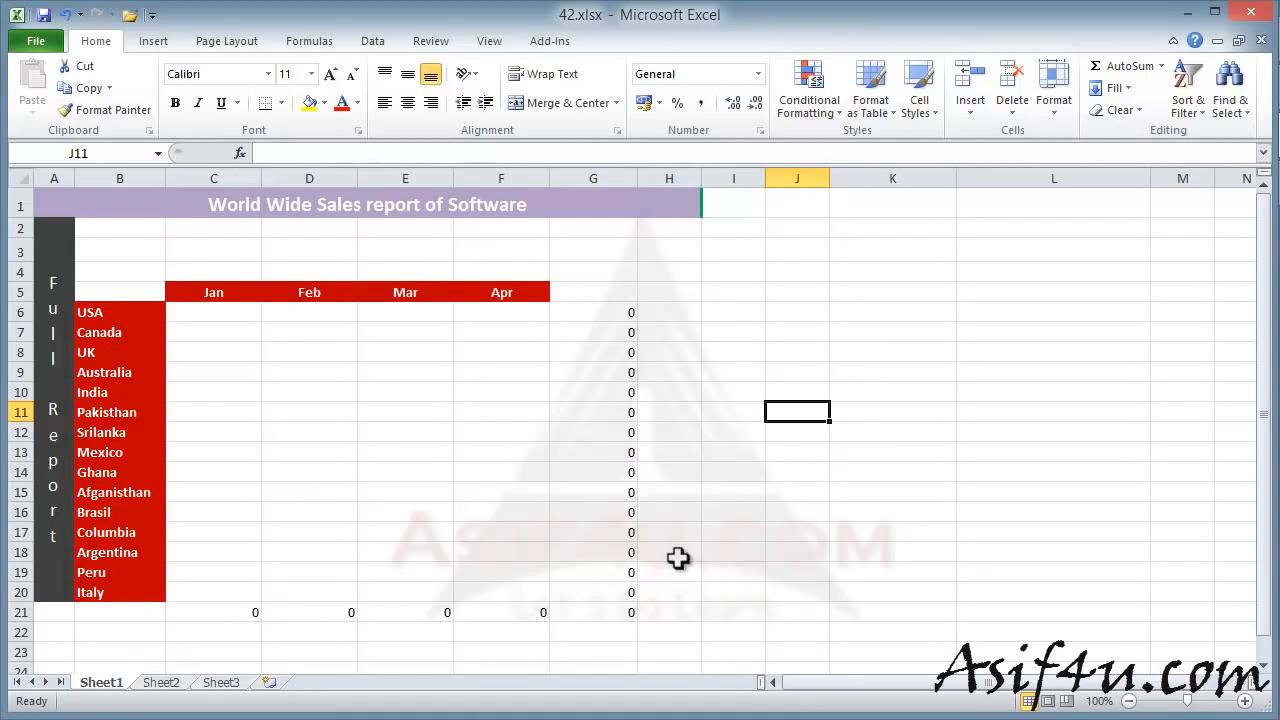
# - Go to the File Info page and expand the Protect Workbook options list
pyautogui.click(48, 43)
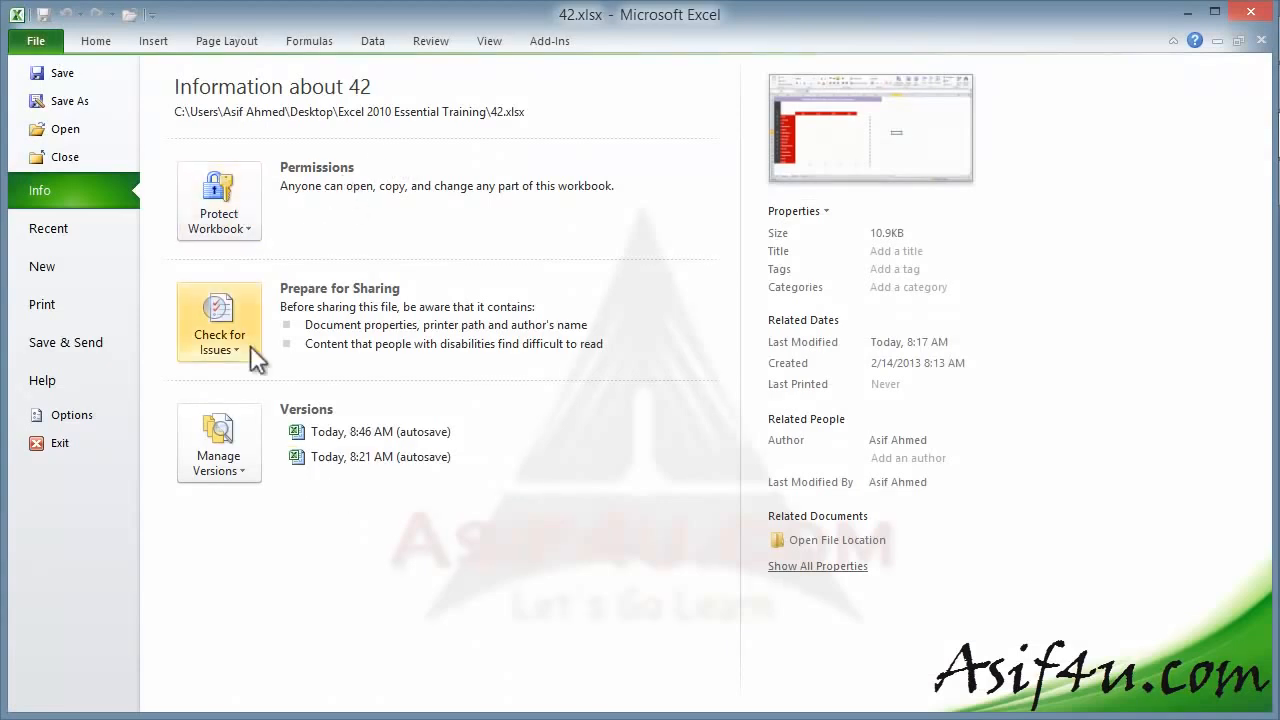
pyautogui.click(252, 229)
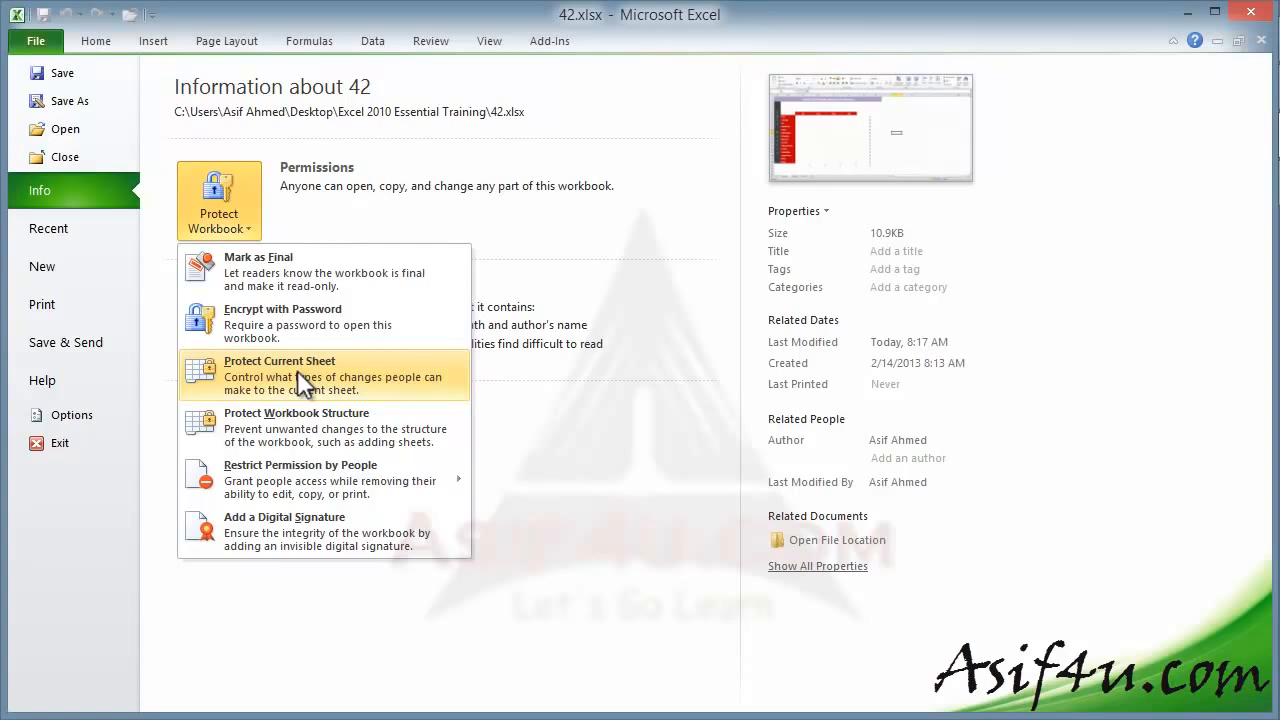
pyautogui.moveTo(309, 485)
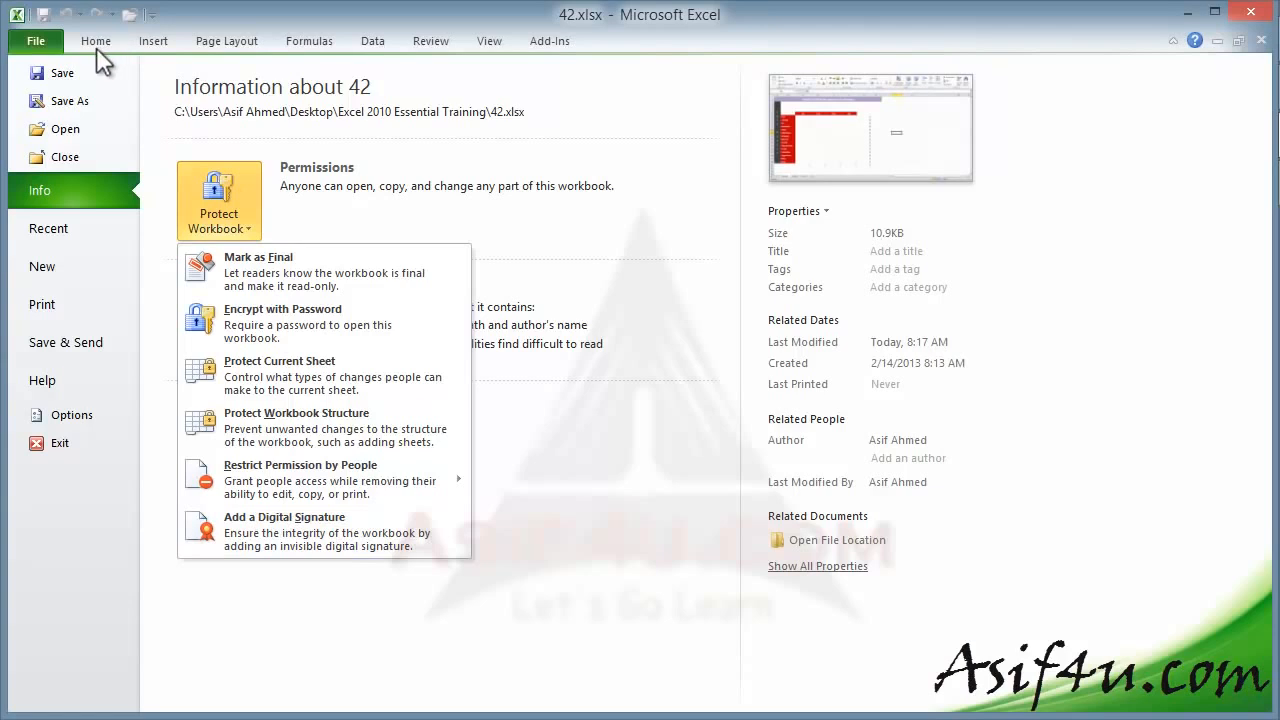
# - Mark 42.xlsx as final and acknowledge the notices, then choose Edit Anyway to resume editing
pyautogui.click(258, 259)
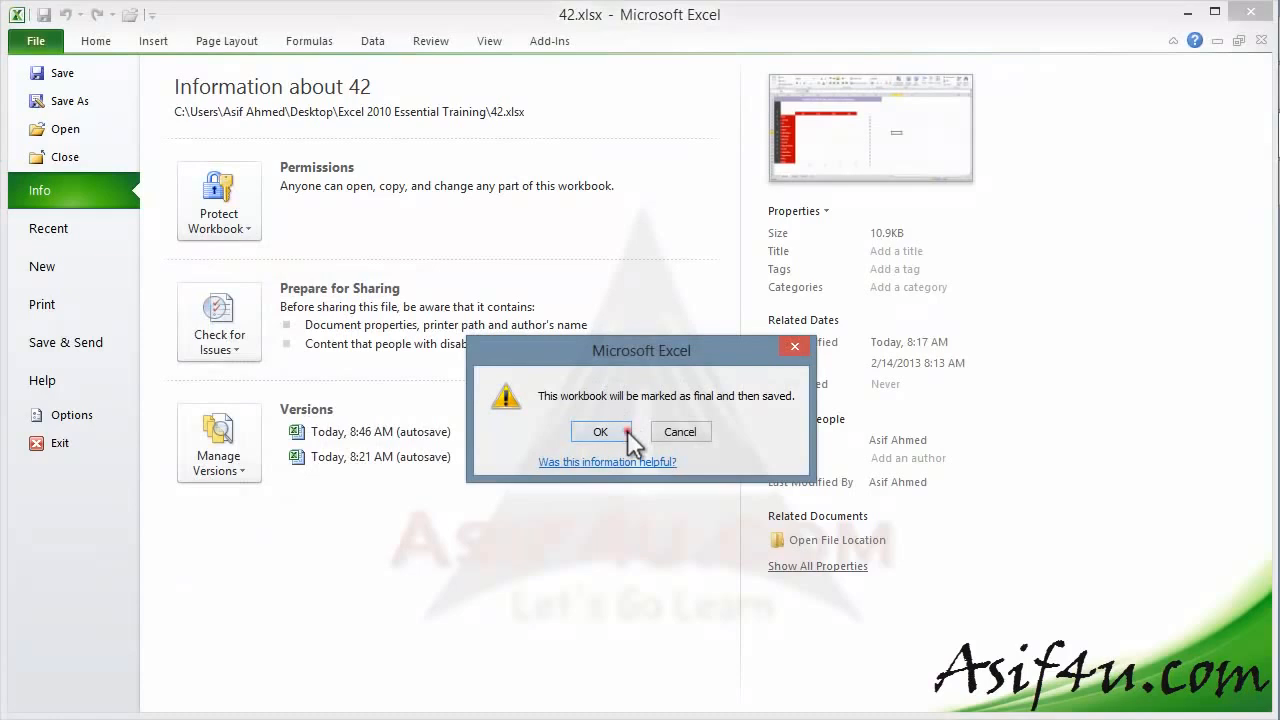
pyautogui.click(627, 430)
pyautogui.click(636, 452)
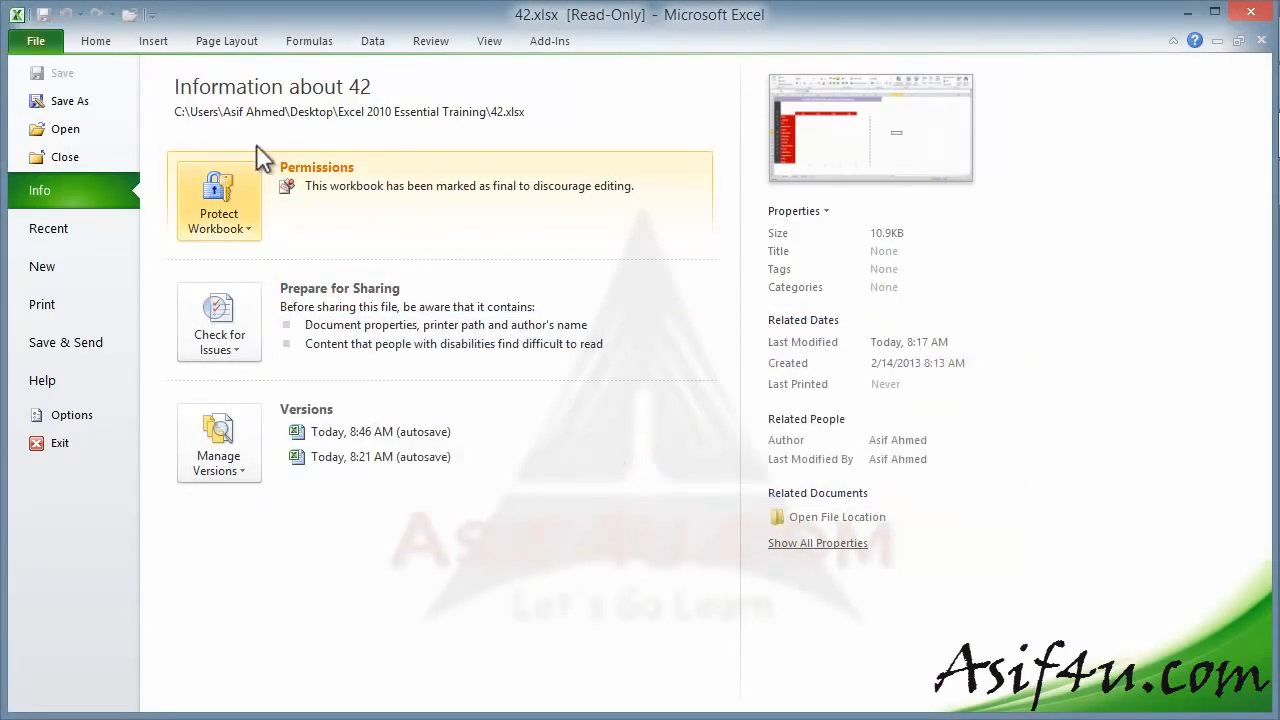
pyautogui.click(96, 41)
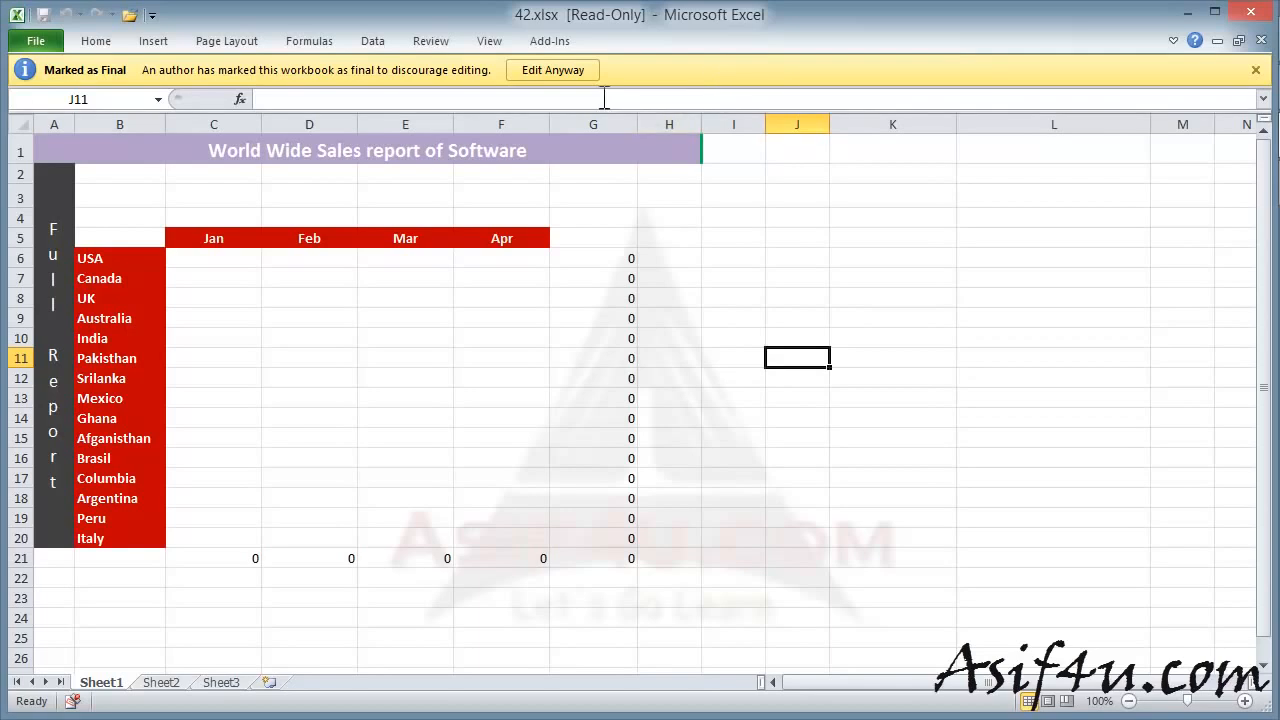
pyautogui.click(553, 70)
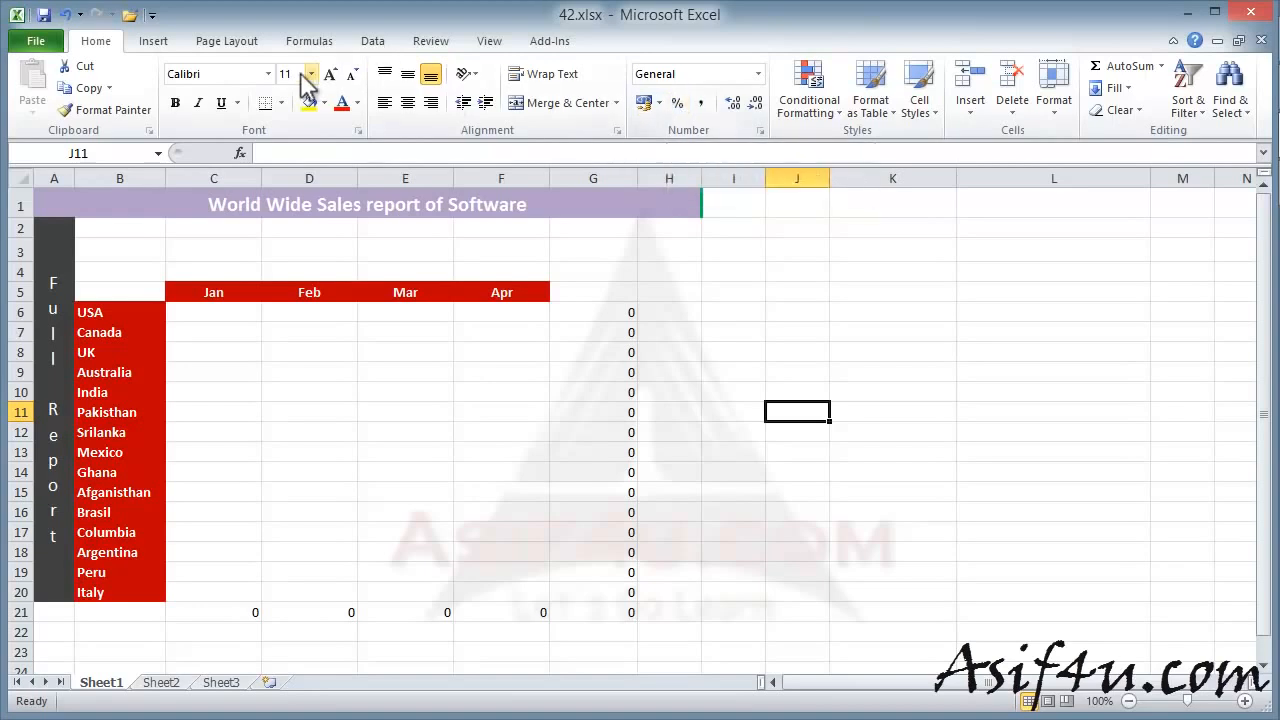
# - Encrypt 42.xlsx with an open password, entered and confirmed, then return to the worksheet
pyautogui.click(47, 42)
pyautogui.click(242, 217)
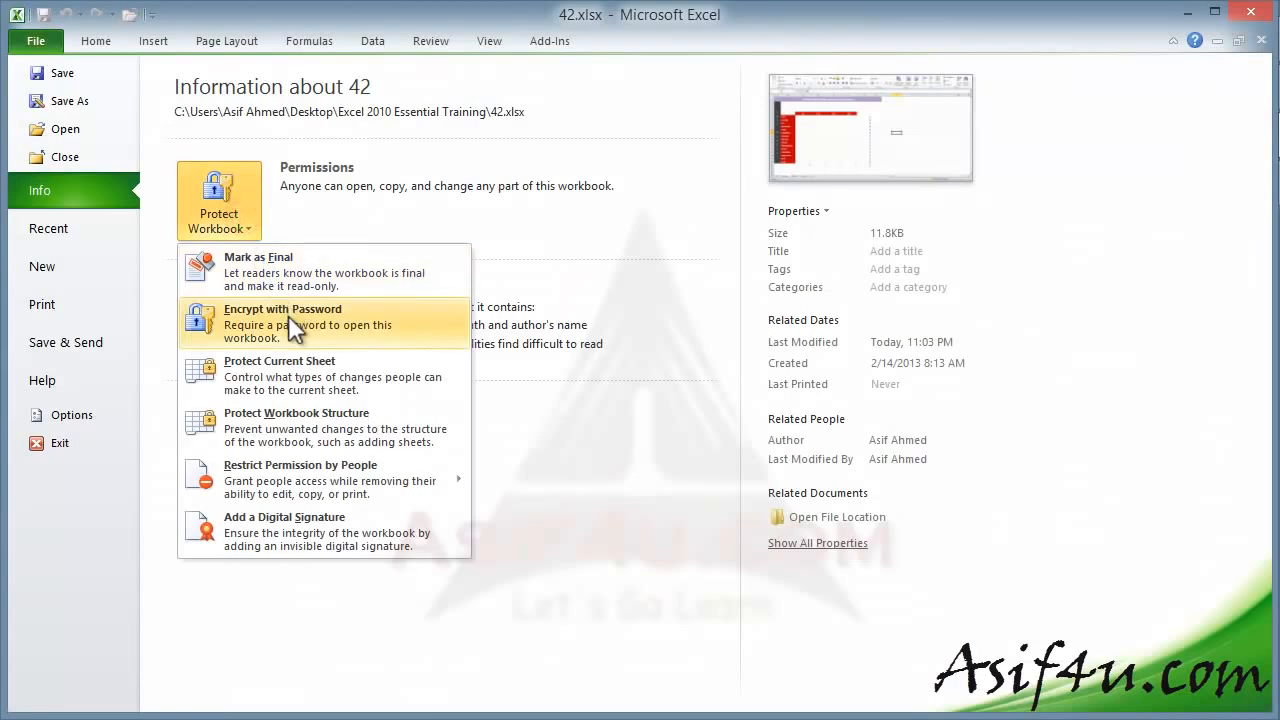
pyautogui.click(362, 329)
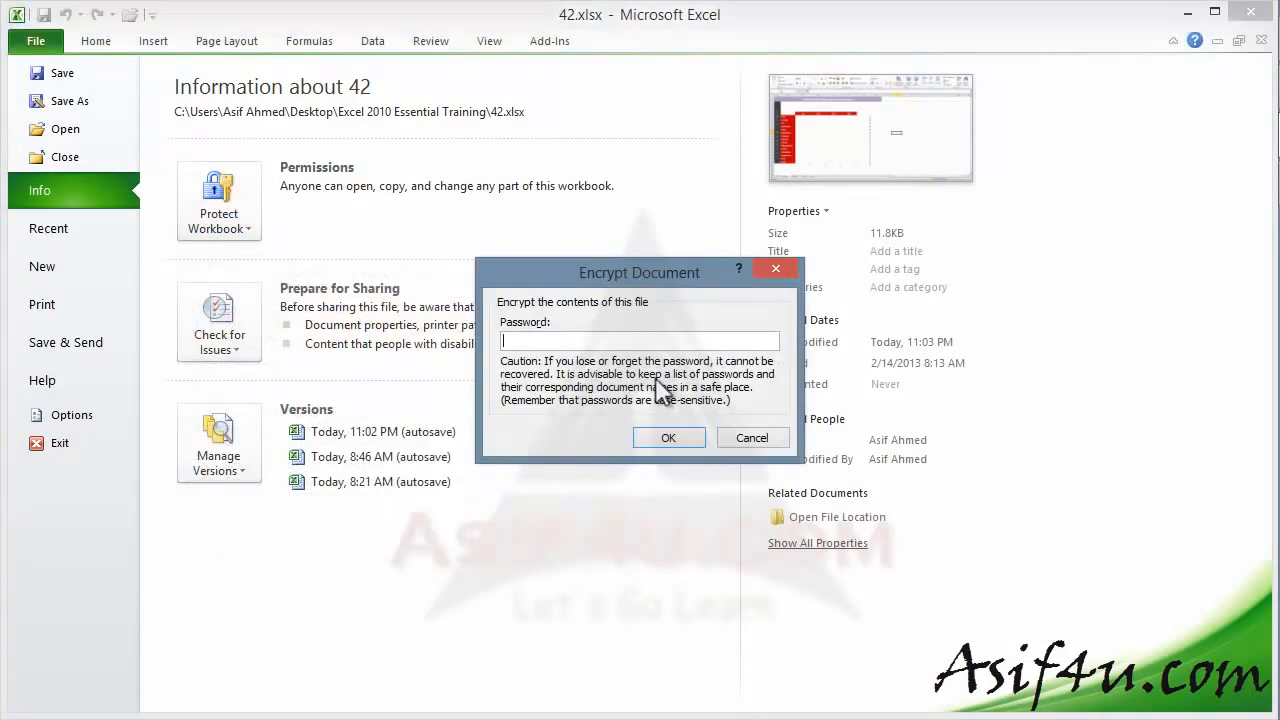
pyautogui.write('1')
pyautogui.click(665, 437)
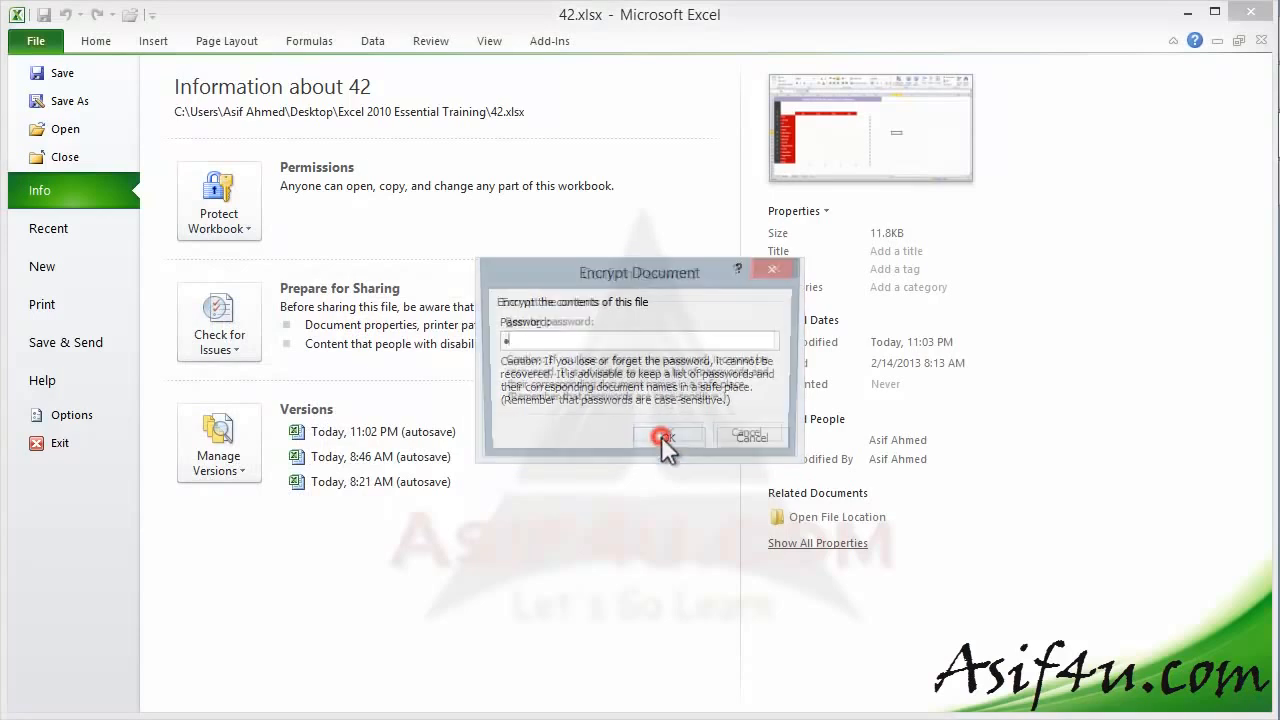
pyautogui.write('1')
pyautogui.click(668, 438)
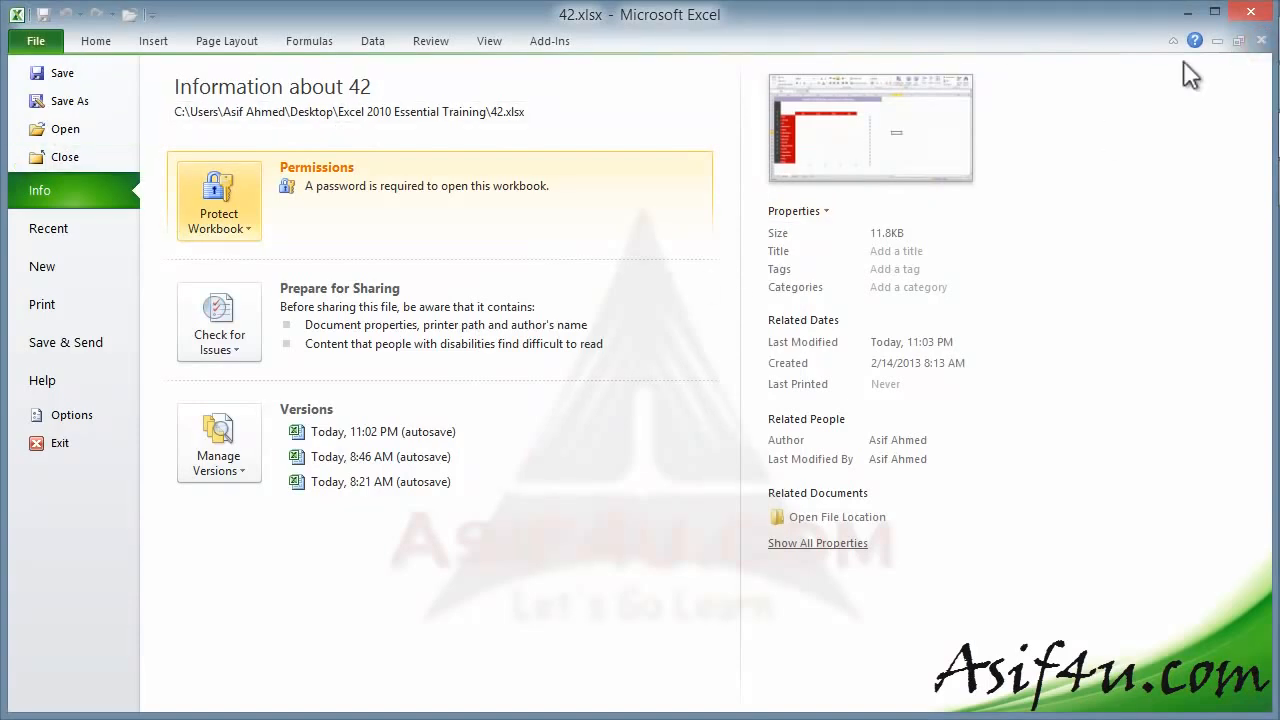
pyautogui.click(97, 41)
# - Save and close 42.xlsx, then reopen it from Recent by entering its open password
pyautogui.click(1262, 41)
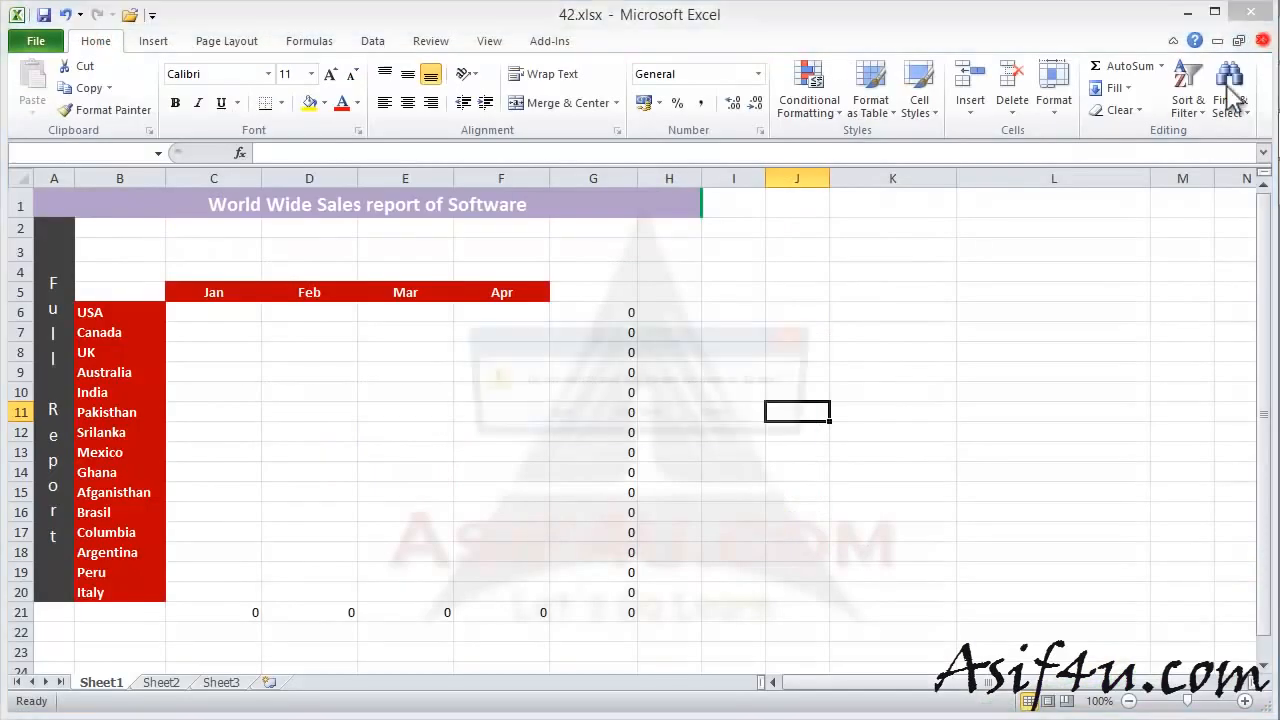
pyautogui.click(580, 418)
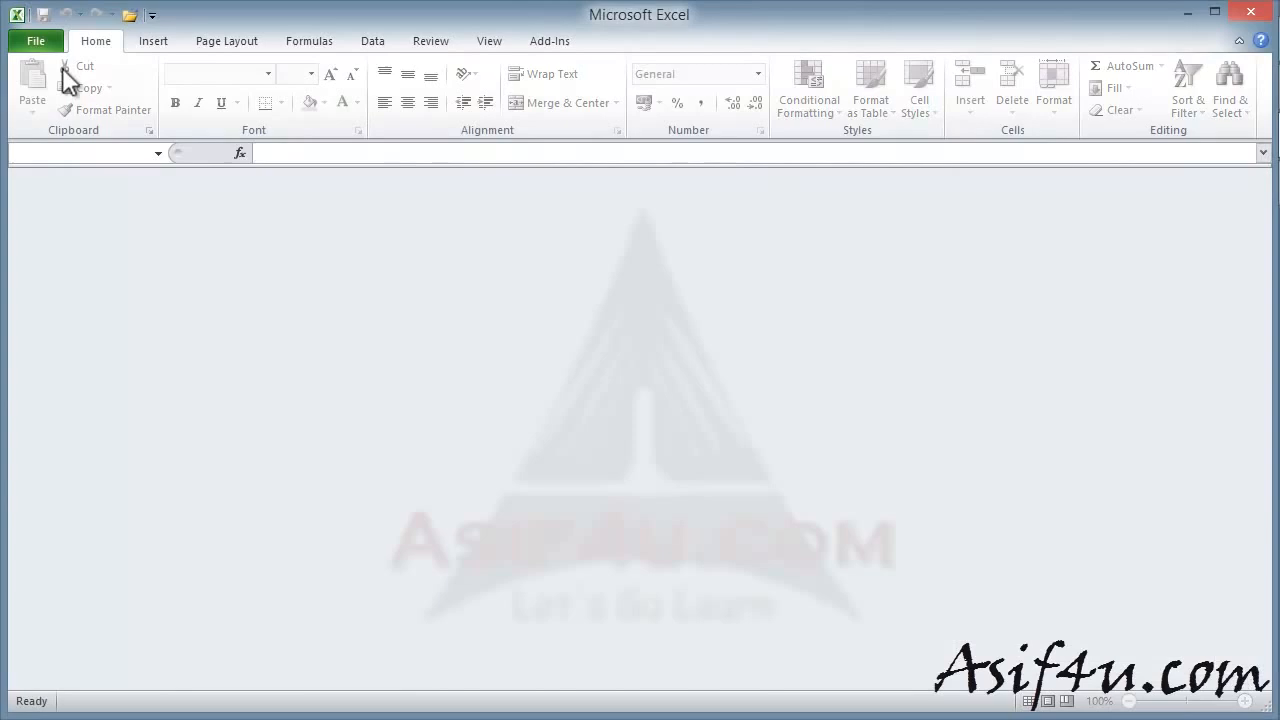
pyautogui.click(34, 40)
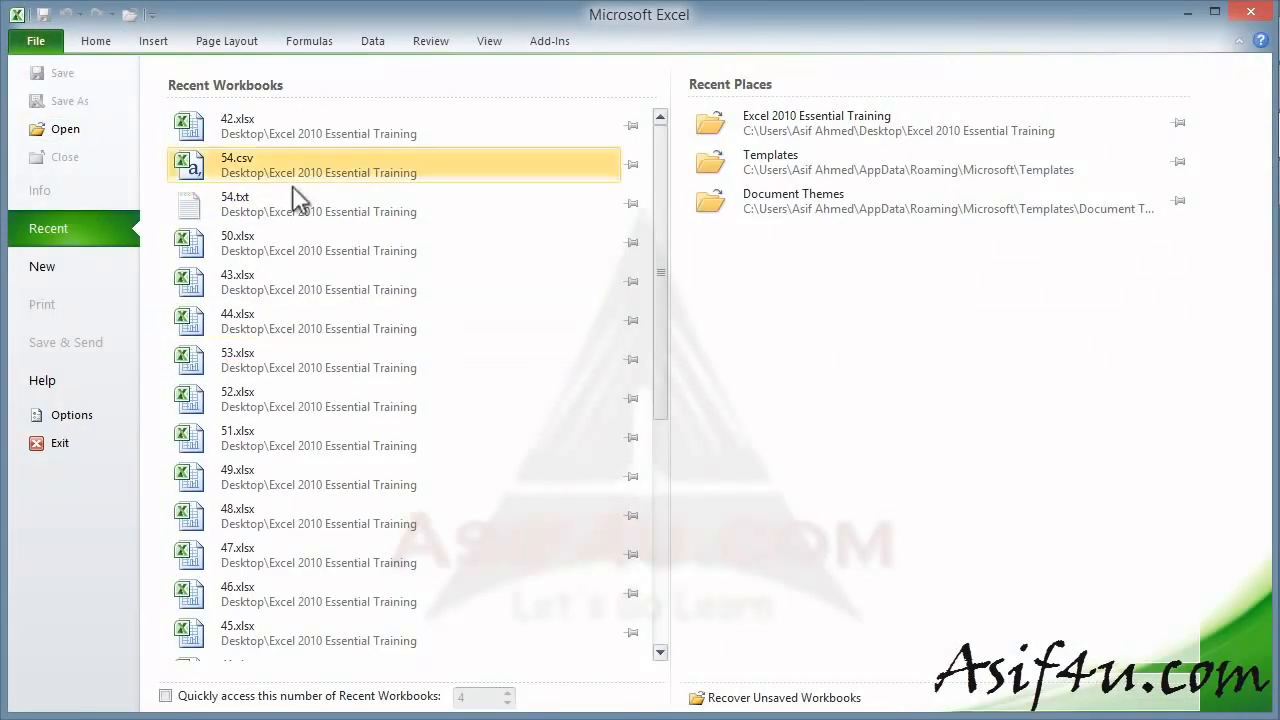
pyautogui.click(308, 162)
pyautogui.write('1')
pyautogui.click(566, 352)
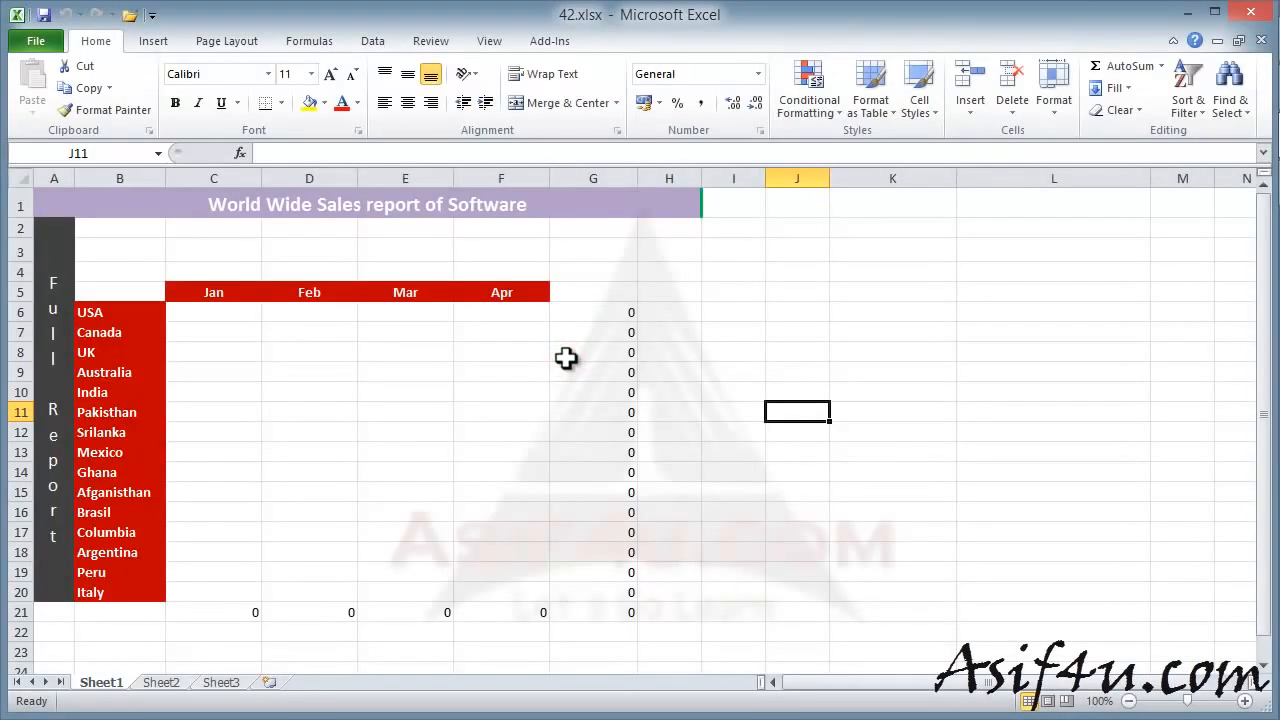
# - Protect Sheet1 with a confirmed password, allowing only selection of locked and unlocked cells
pyautogui.click(36, 41)
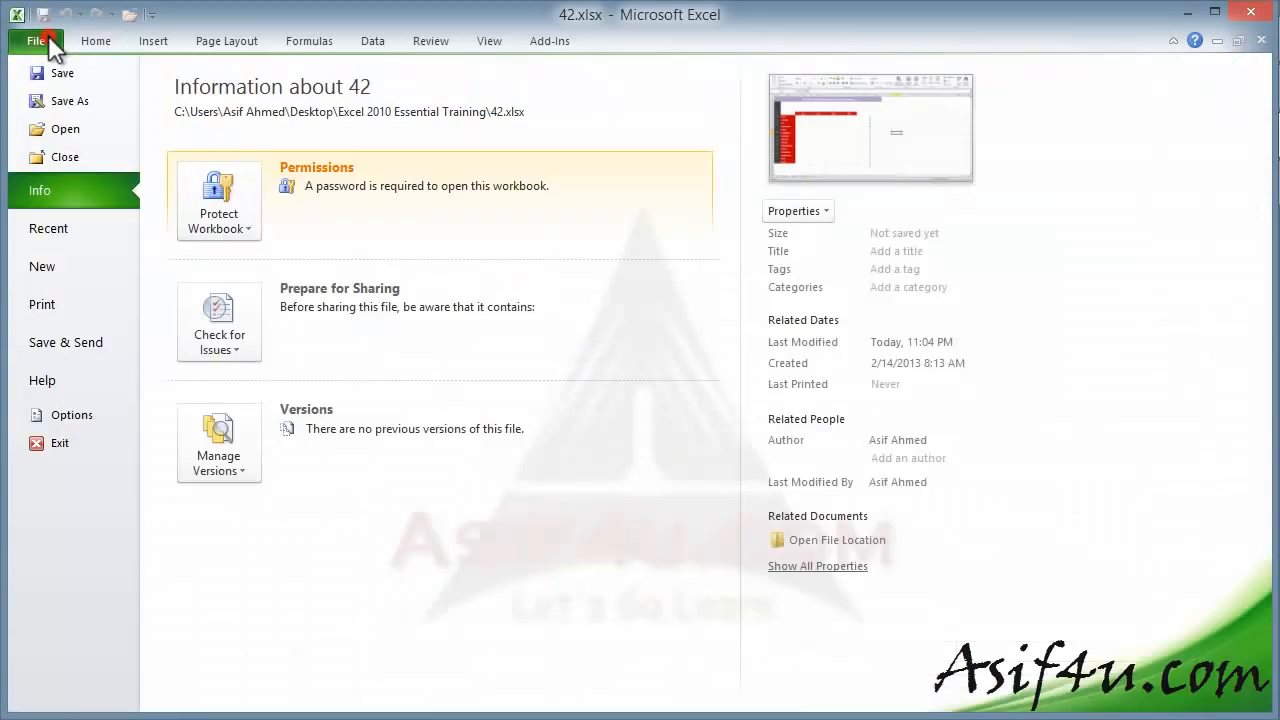
pyautogui.click(244, 223)
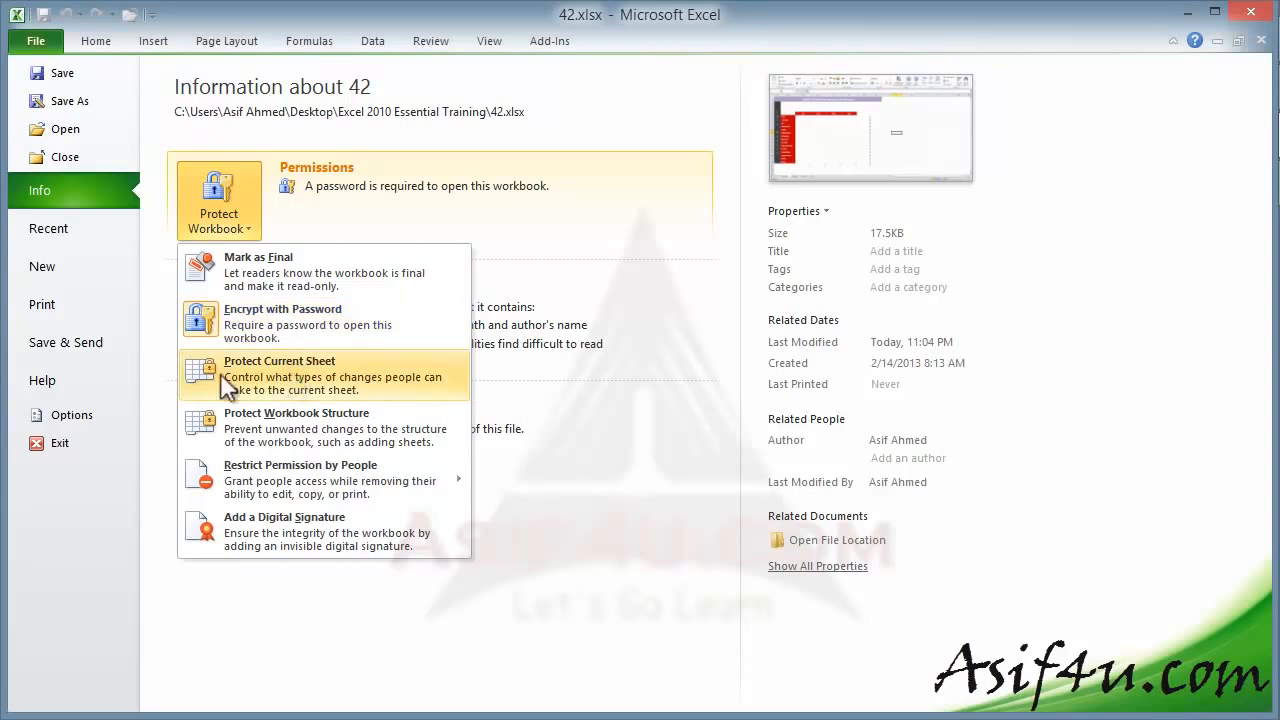
pyautogui.click(310, 378)
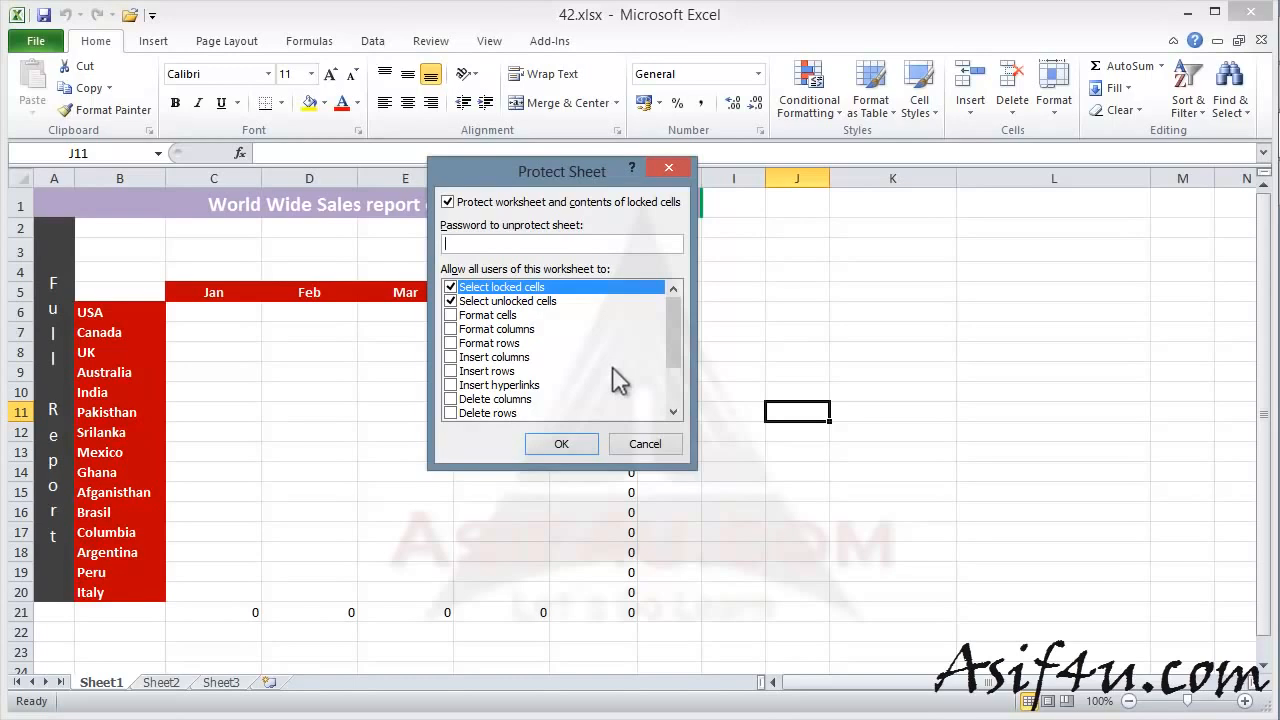
pyautogui.moveTo(666, 312)
pyautogui.mouseDown()
pyautogui.moveTo(670, 372)
pyautogui.moveTo(670, 332)
pyautogui.mouseUp()
pyautogui.click(482, 243)
pyautogui.write('•')
pyautogui.click(565, 445)
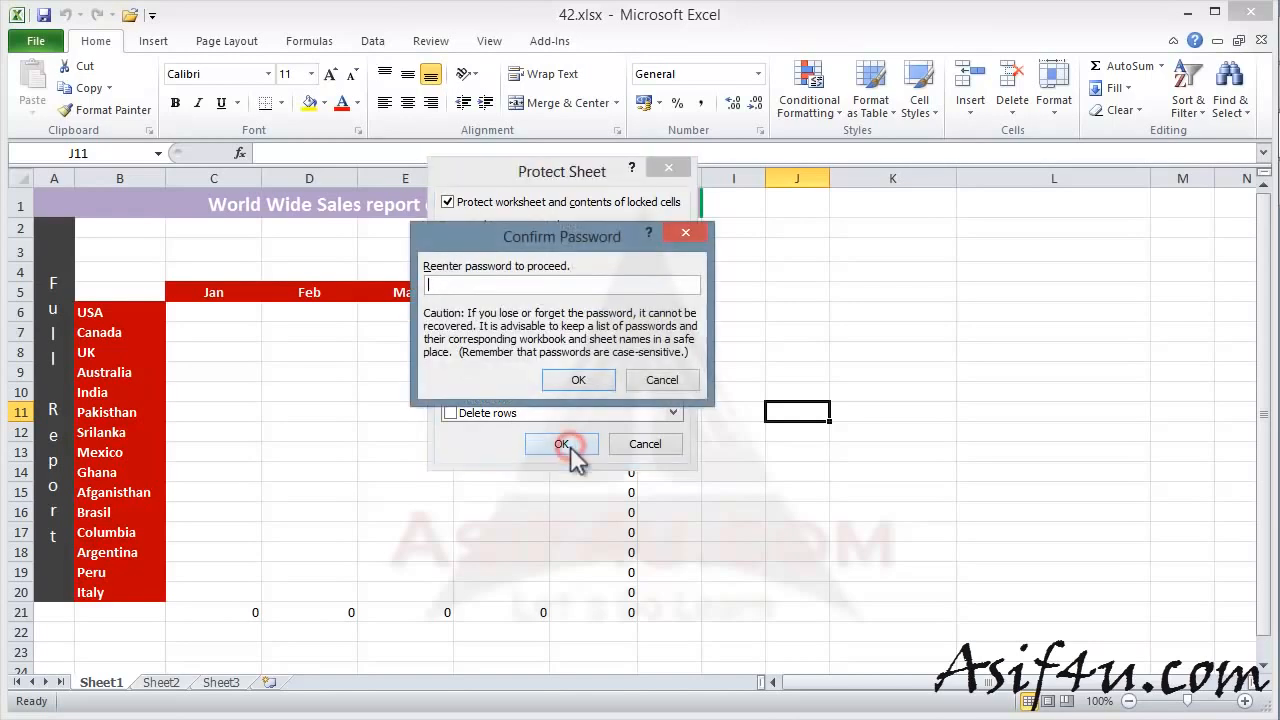
pyautogui.write('•')
pyautogui.click(582, 380)
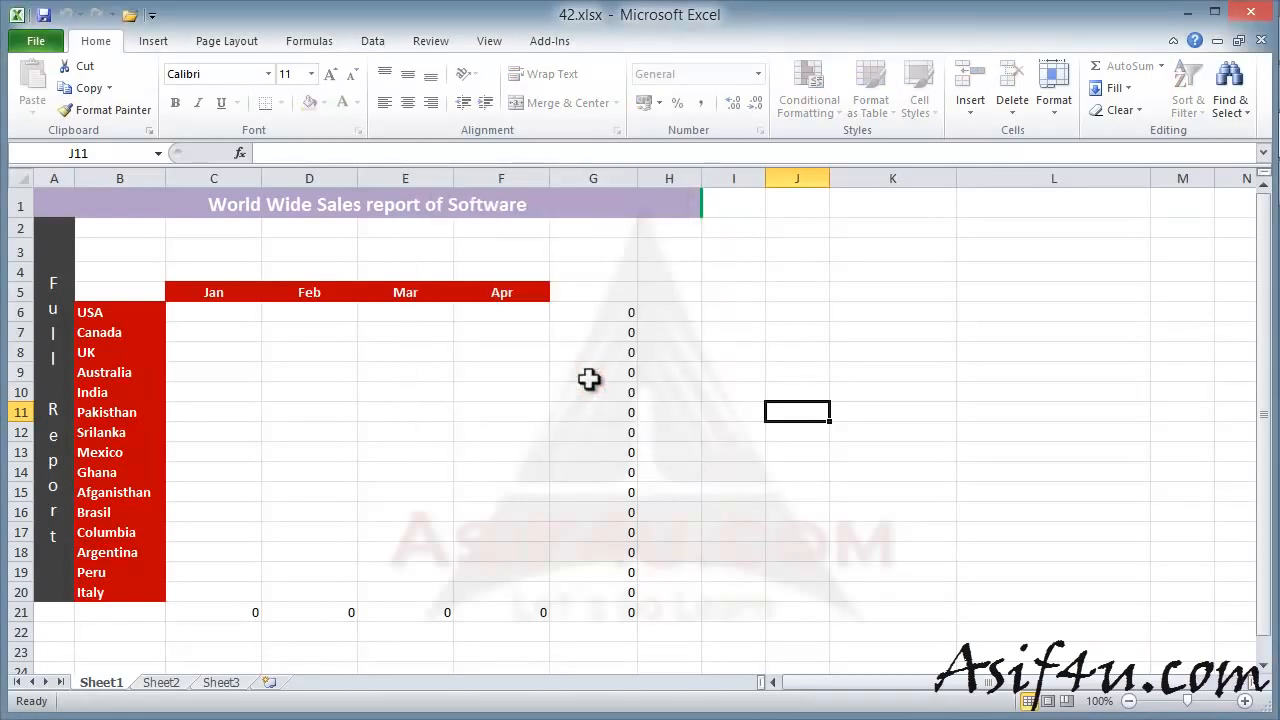
pyautogui.click(877, 470)
pyautogui.click(810, 395)
pyautogui.click(891, 371)
pyautogui.write('w')
pyautogui.click(877, 434)
pyautogui.click(824, 492)
pyautogui.write('w')
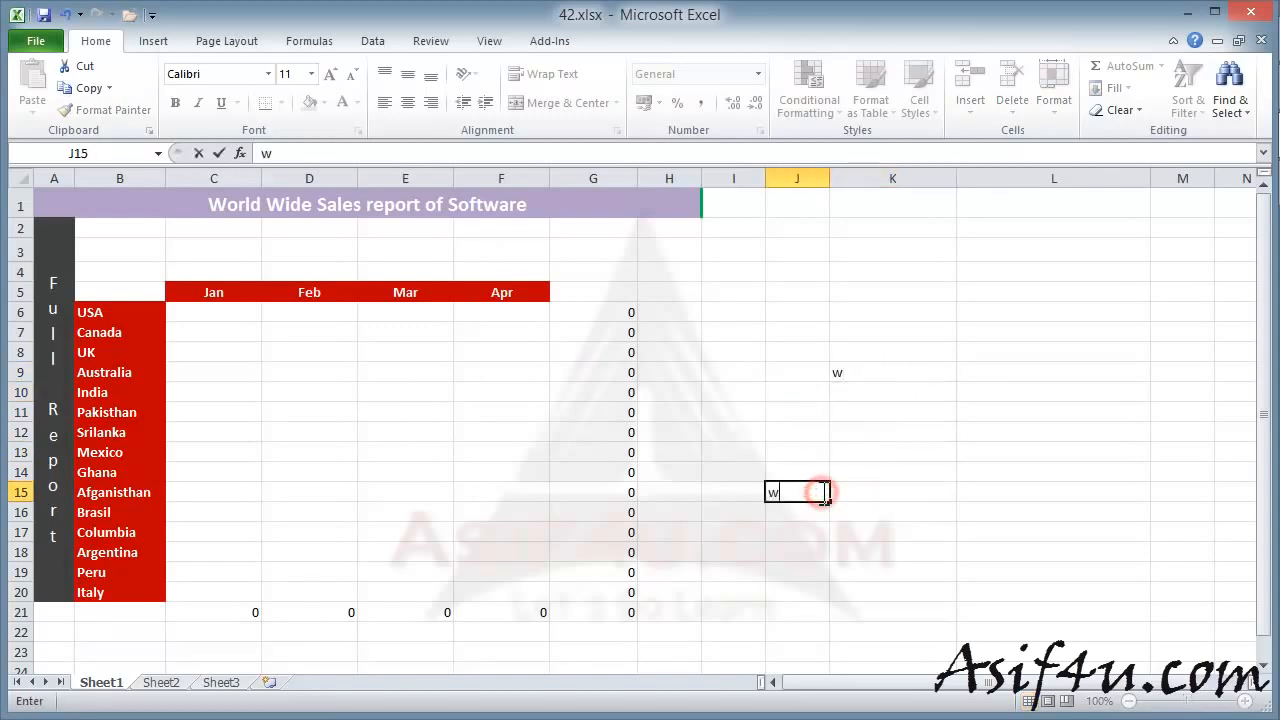
pyautogui.press('Escape')
pyautogui.click(863, 366)
pyautogui.press('BackSpace')
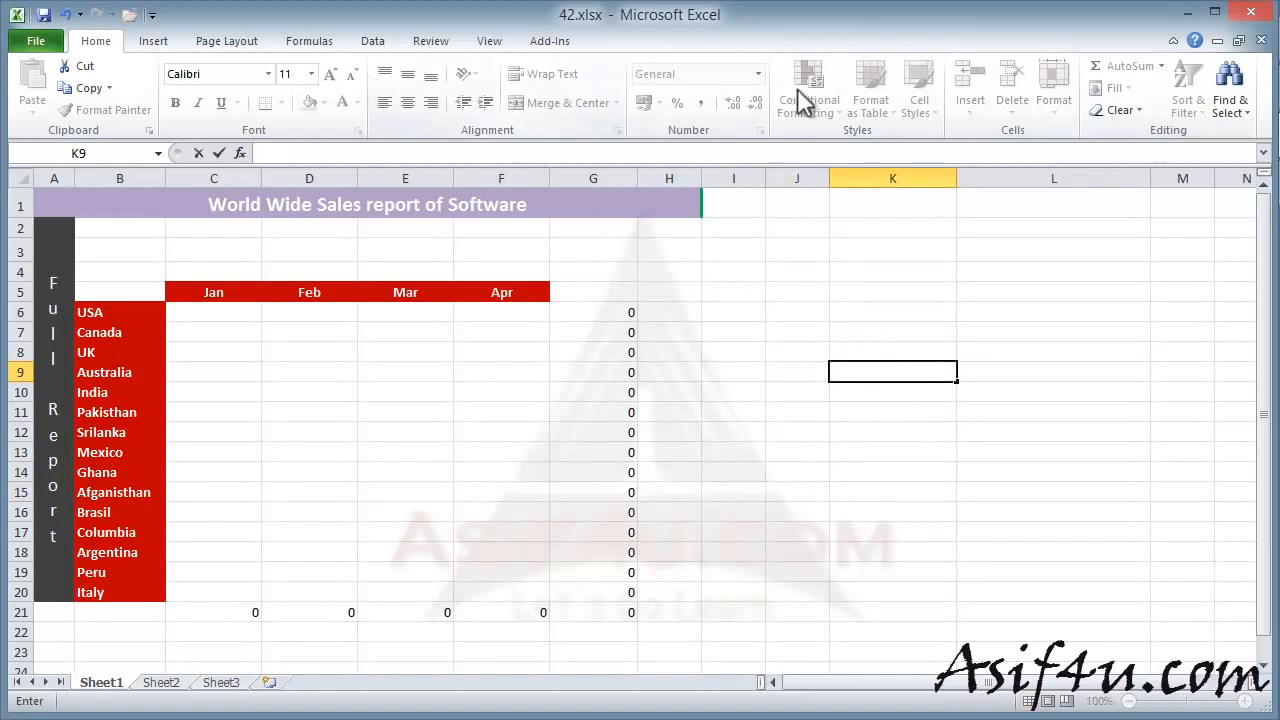
pyautogui.click(160, 40)
pyautogui.click(222, 42)
pyautogui.click(305, 42)
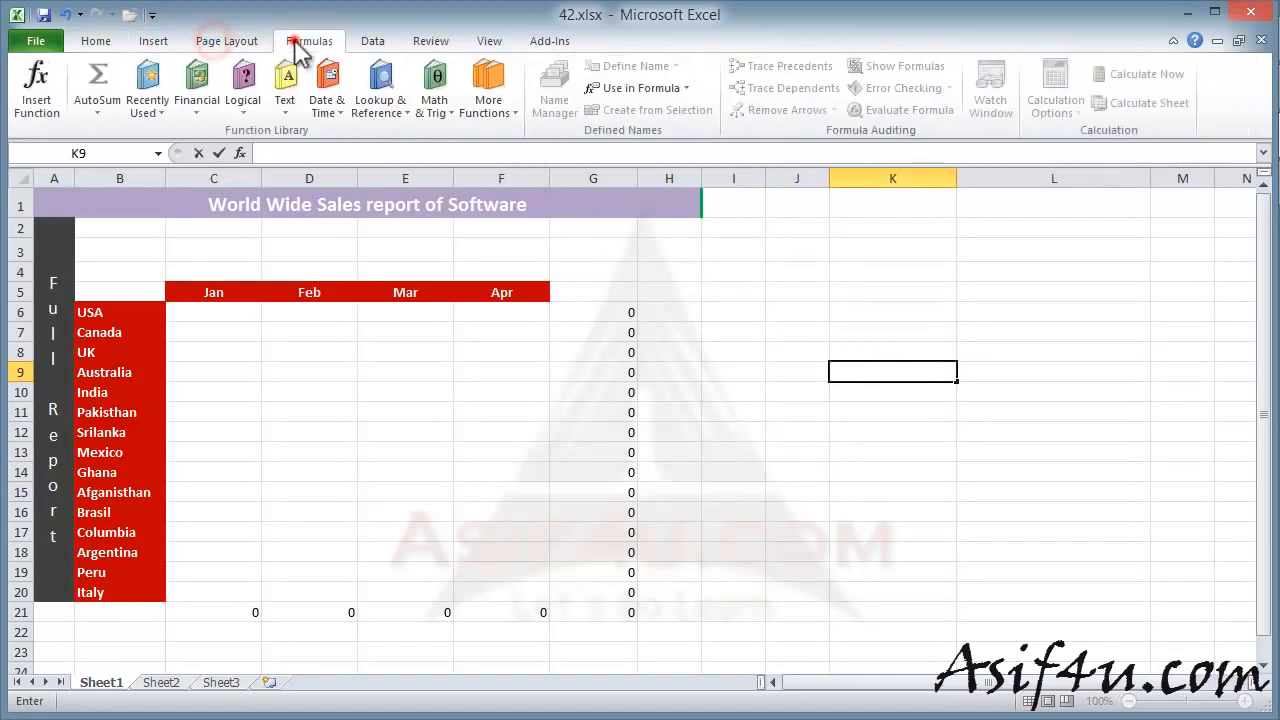
pyautogui.click(373, 42)
pyautogui.click(100, 42)
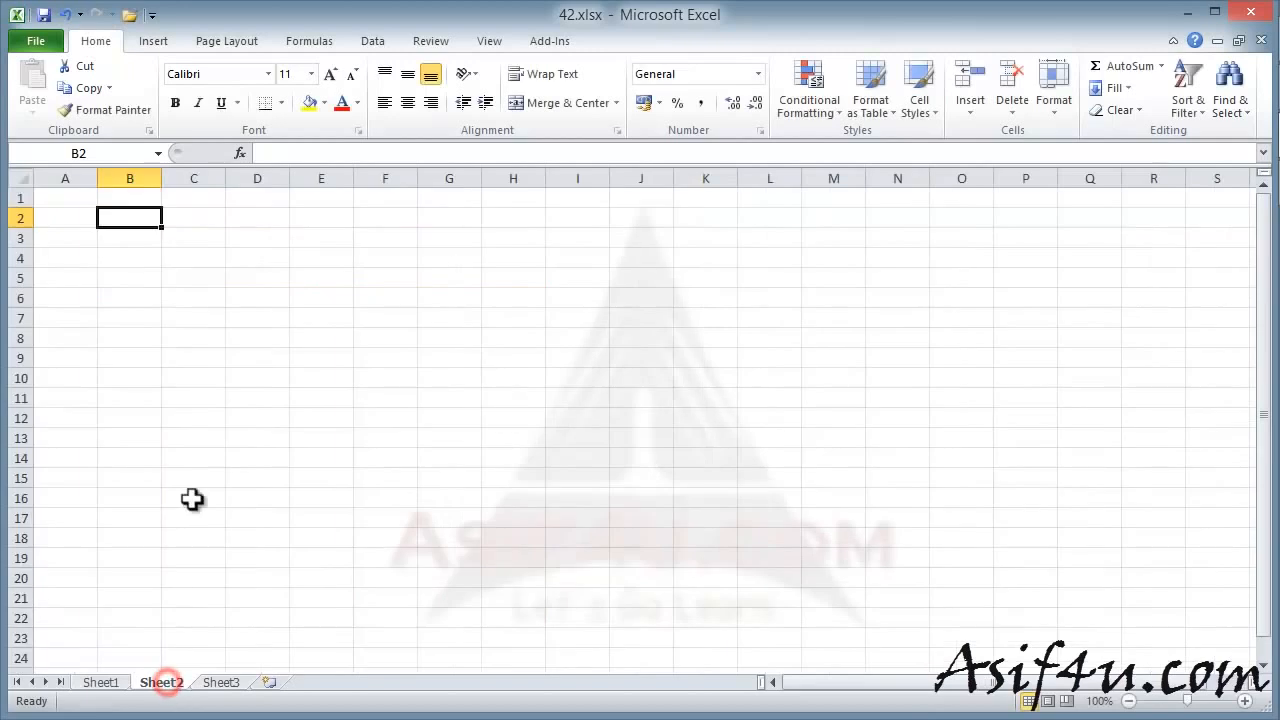
# - Look over Sheet2 and the Page Layout and Formulas ribbons, then return to Sheet1
pyautogui.click(227, 41)
pyautogui.click(152, 40)
pyautogui.click(309, 41)
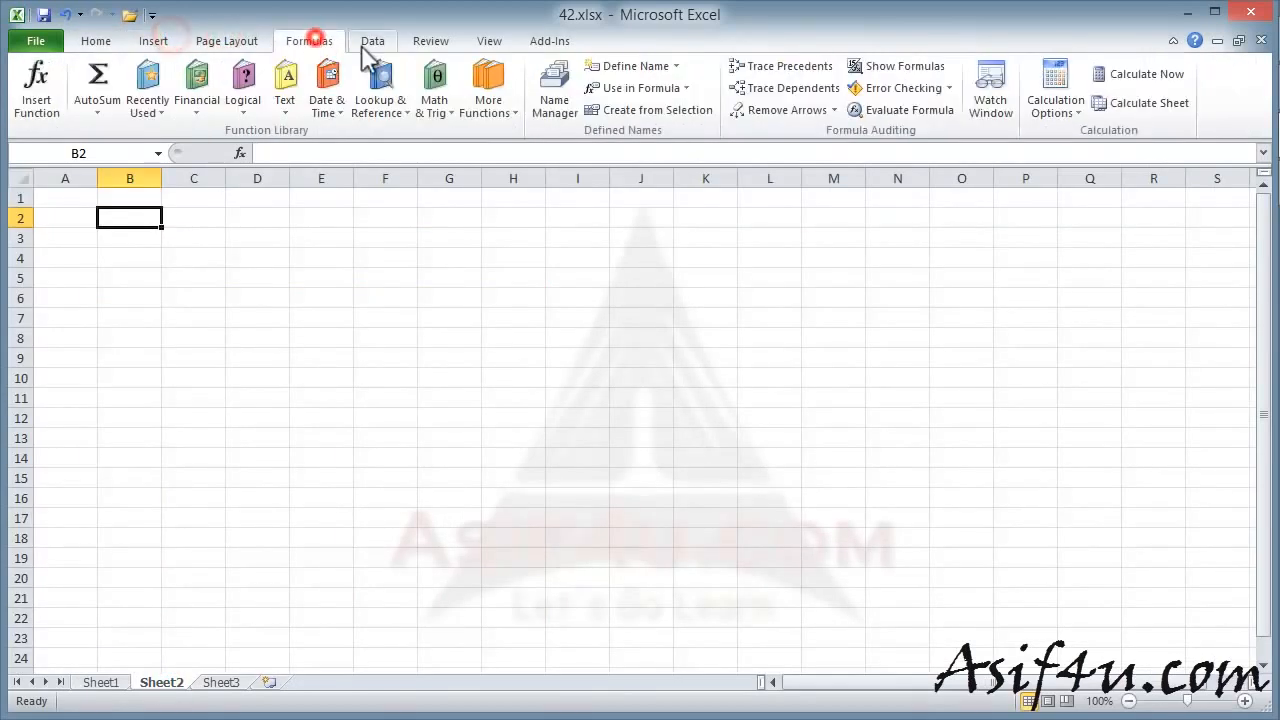
pyautogui.click(100, 41)
pyautogui.click(105, 682)
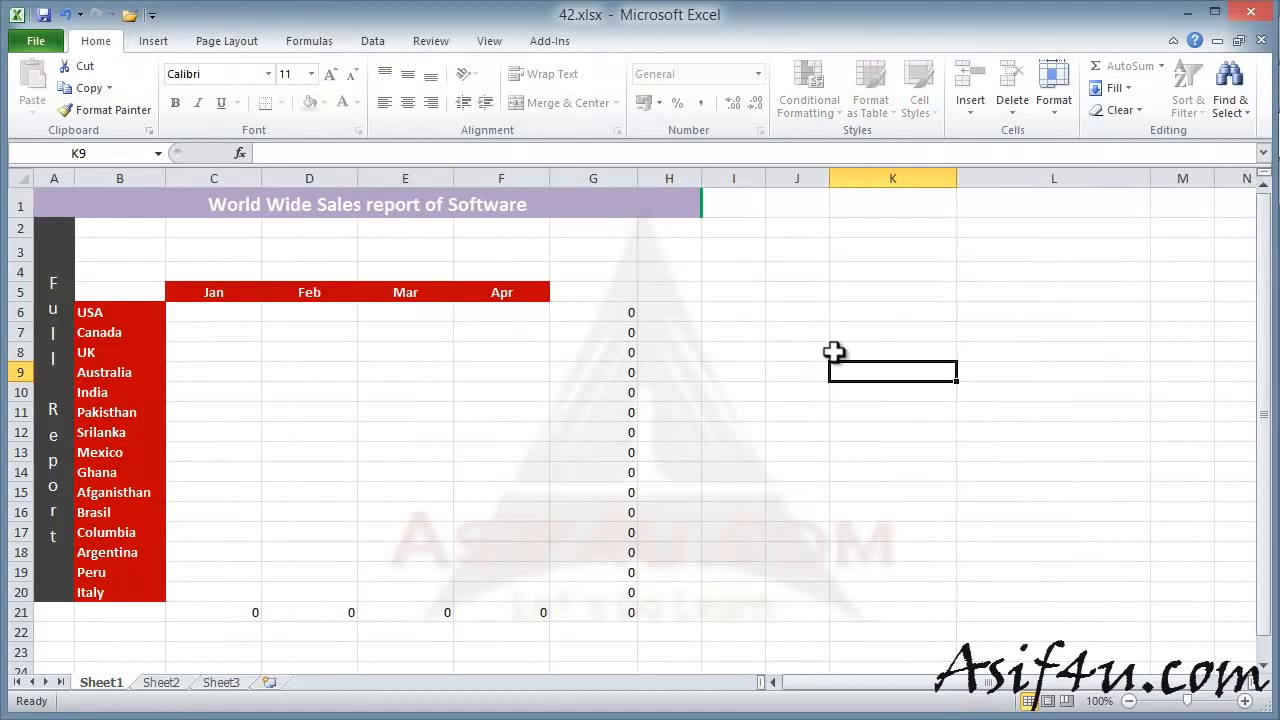
# - Enter 1234 as USA's January sales in C6, then go to the File Info page
pyautogui.click(215, 312)
pyautogui.write('1234')
pyautogui.click(309, 373)
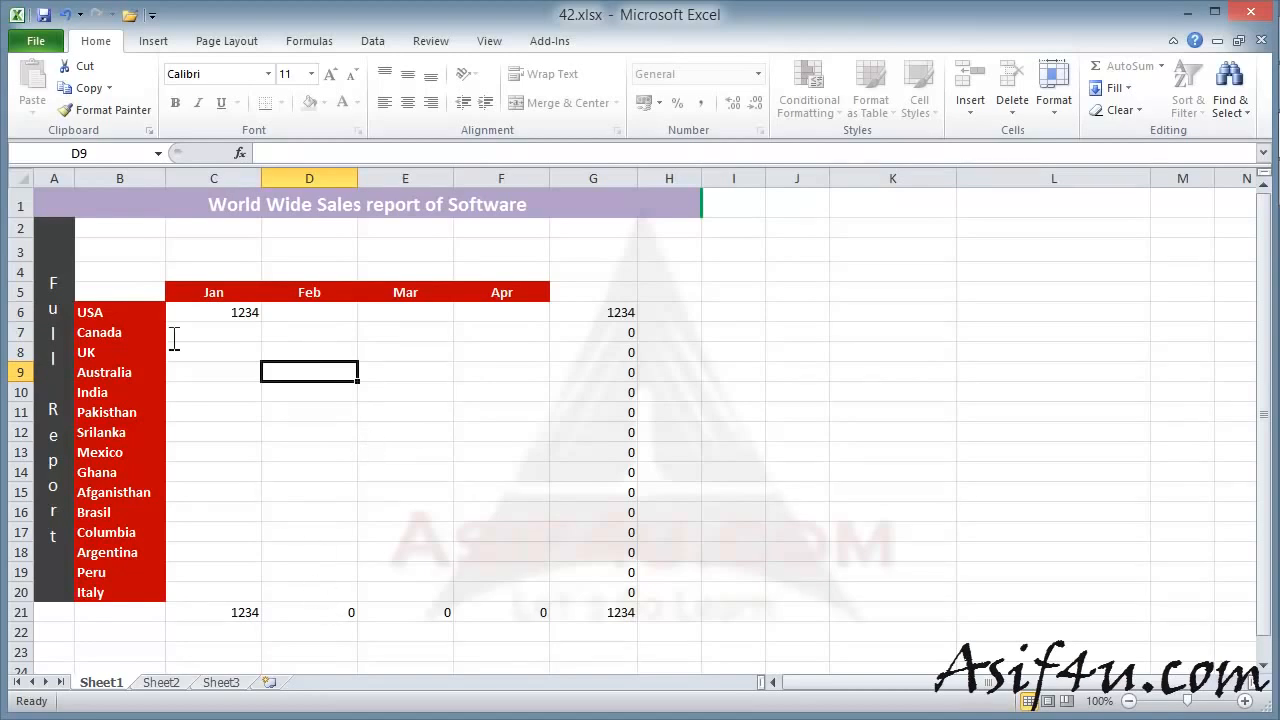
pyautogui.click(37, 42)
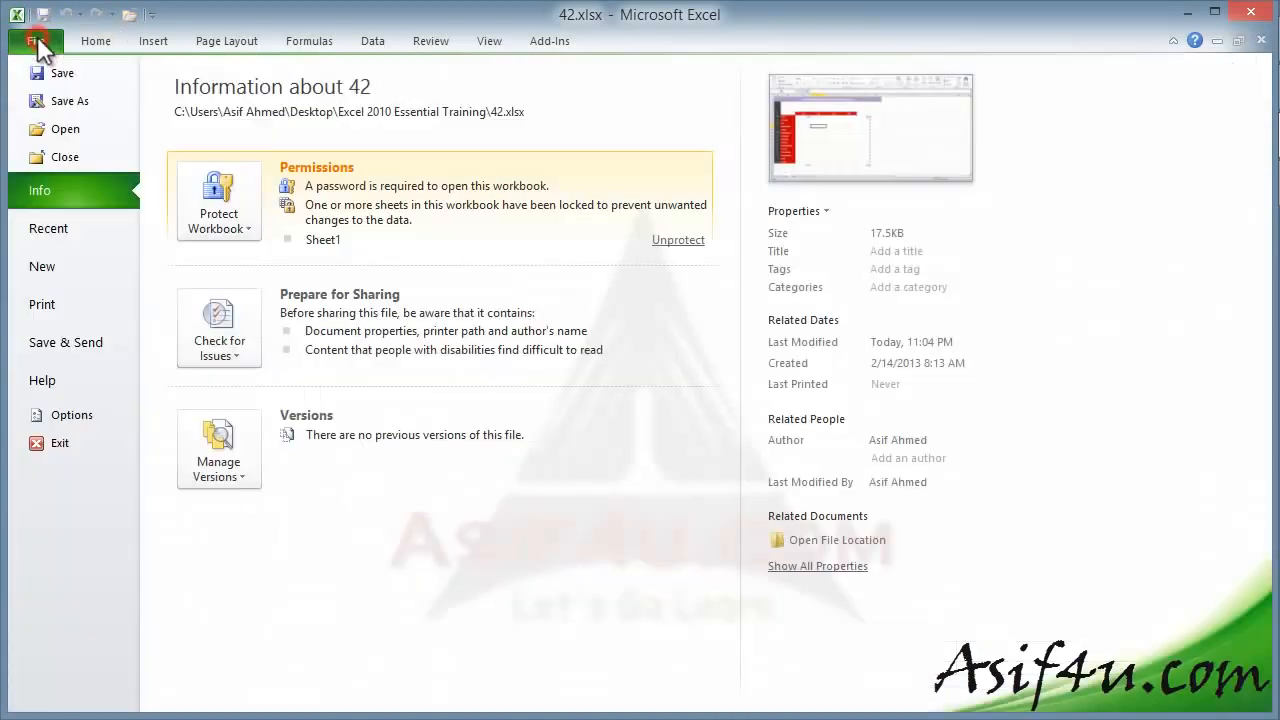
# - Expand Protect Workbook to show the open-password requirement and the locked Sheet1
pyautogui.click(250, 218)
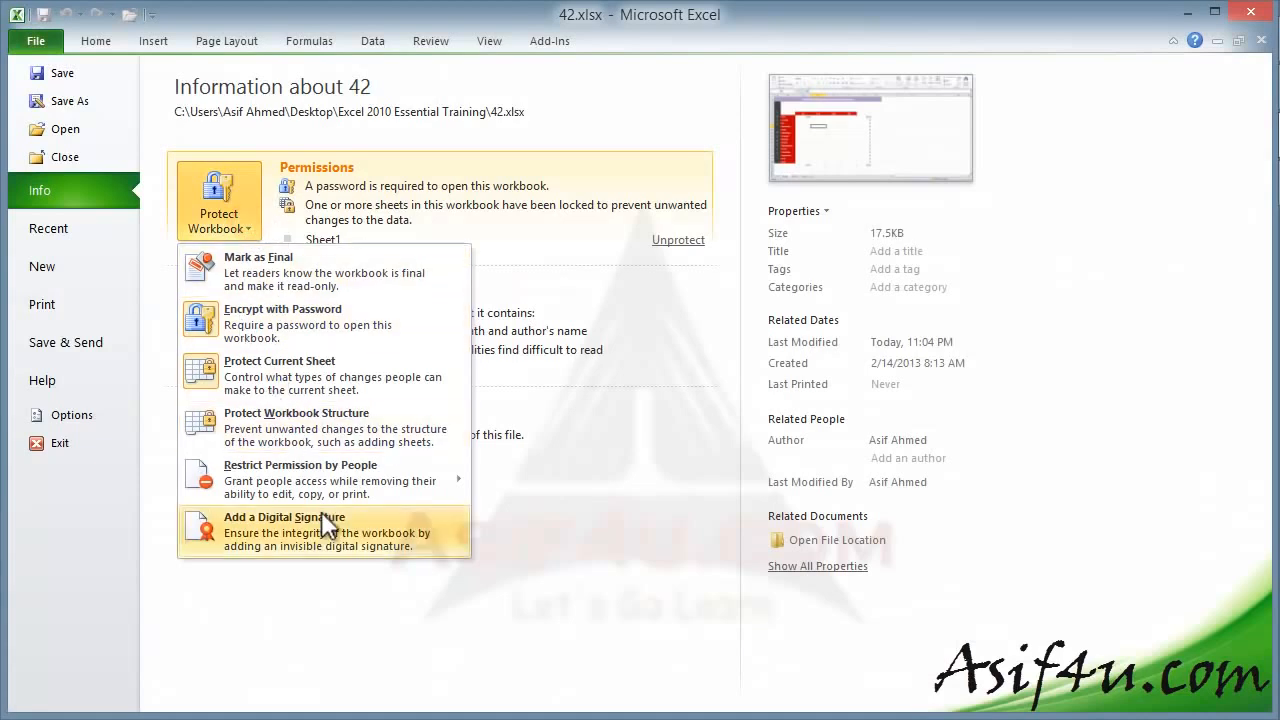